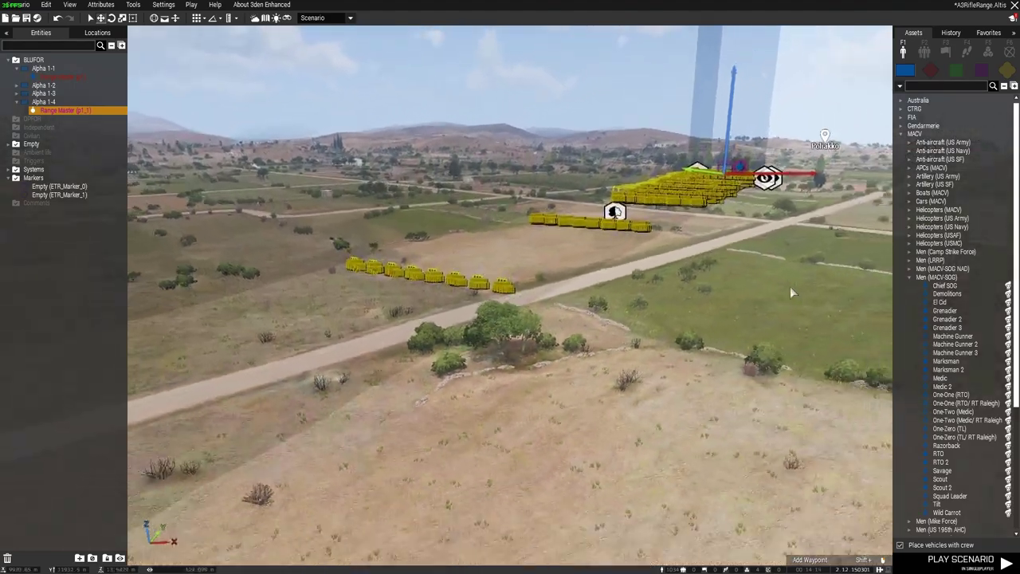
Rotate the selected Range Master unit about its vertical axis beside the guard house
key("w")
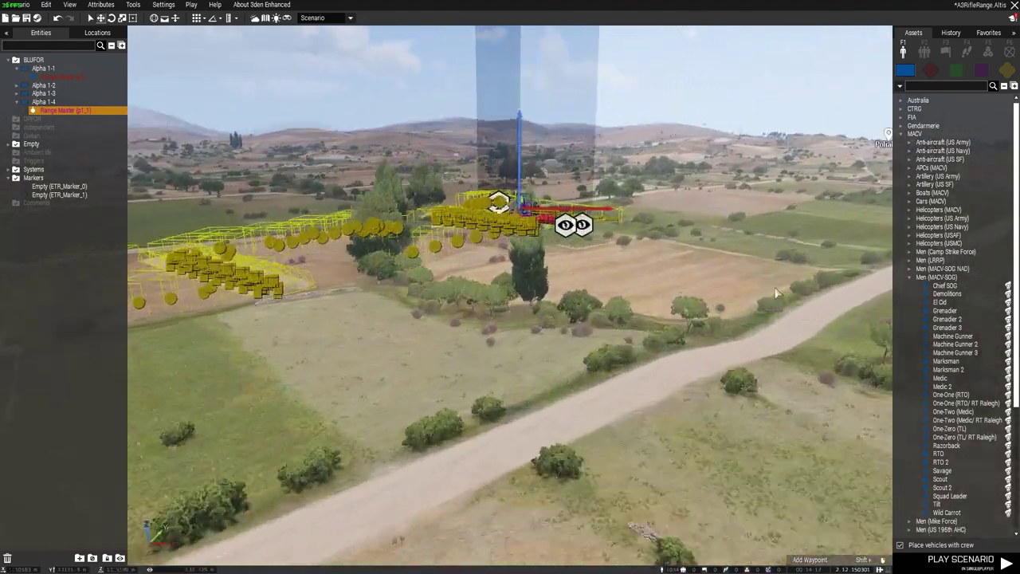
right_click_drag(789, 286, 671, 301)
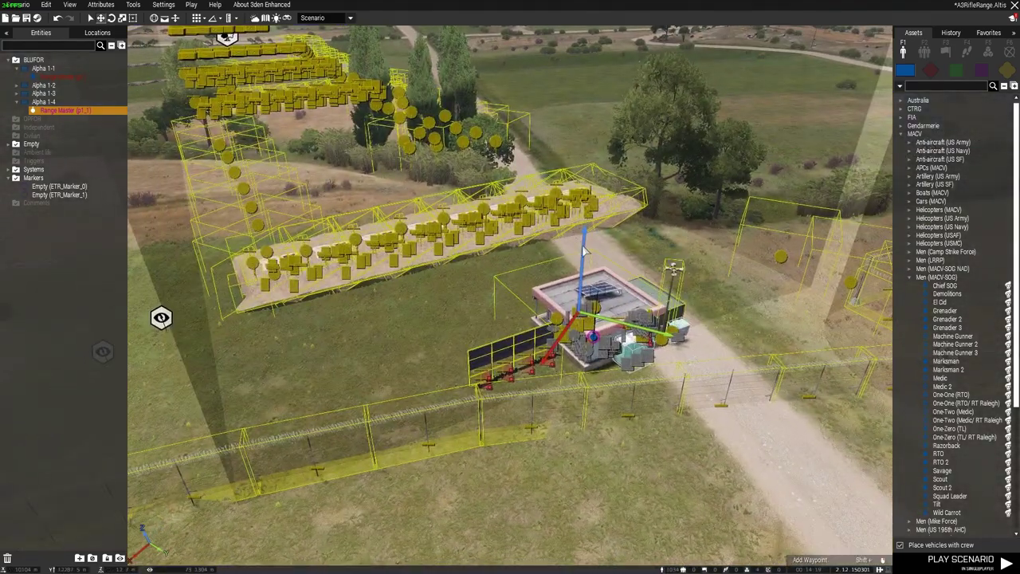
mouse_move(584, 242)
left_mouse_down()
mouse_move(583, 253)
mouse_move(582, 244)
left_mouse_up()
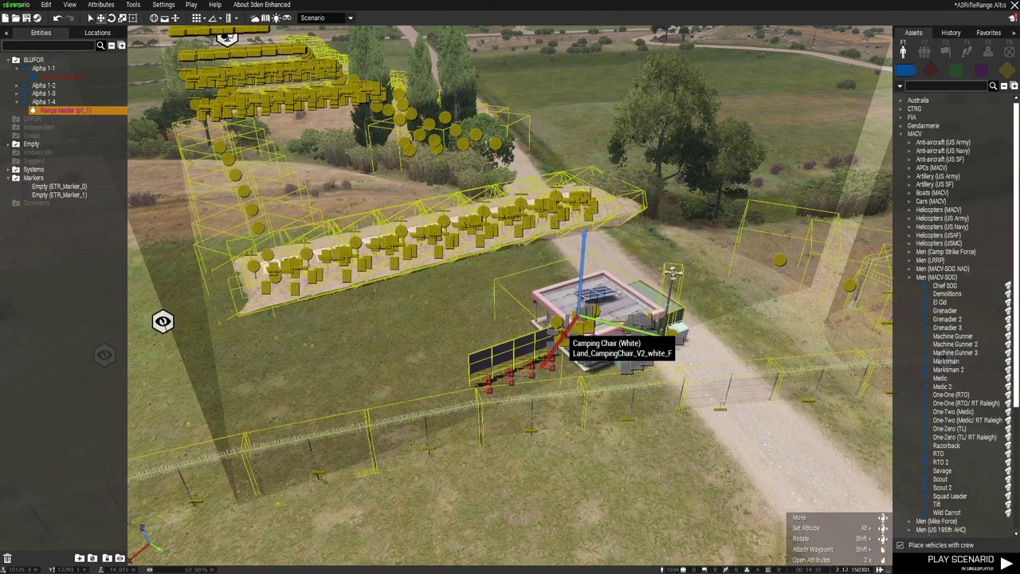
mouse_move(562, 335)
left_mouse_down()
mouse_move(553, 344)
mouse_move(564, 332)
left_mouse_up()
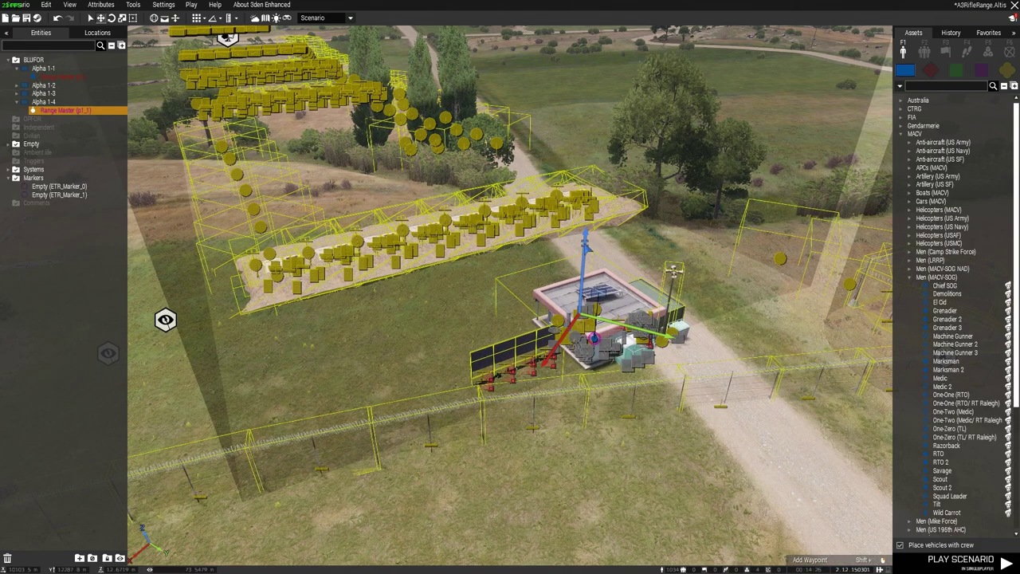
key("space")
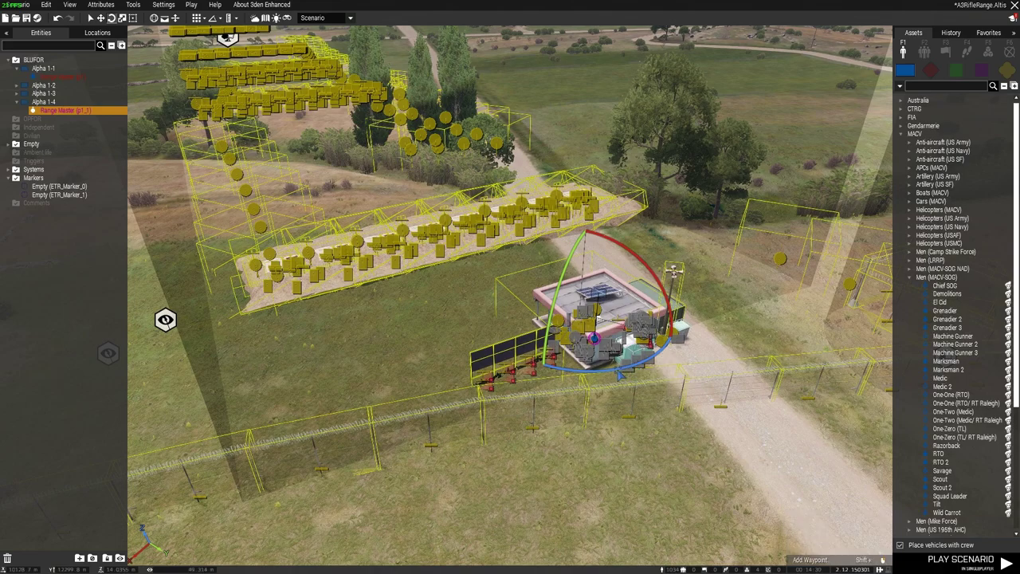
left_click_drag(617, 371, 595, 363)
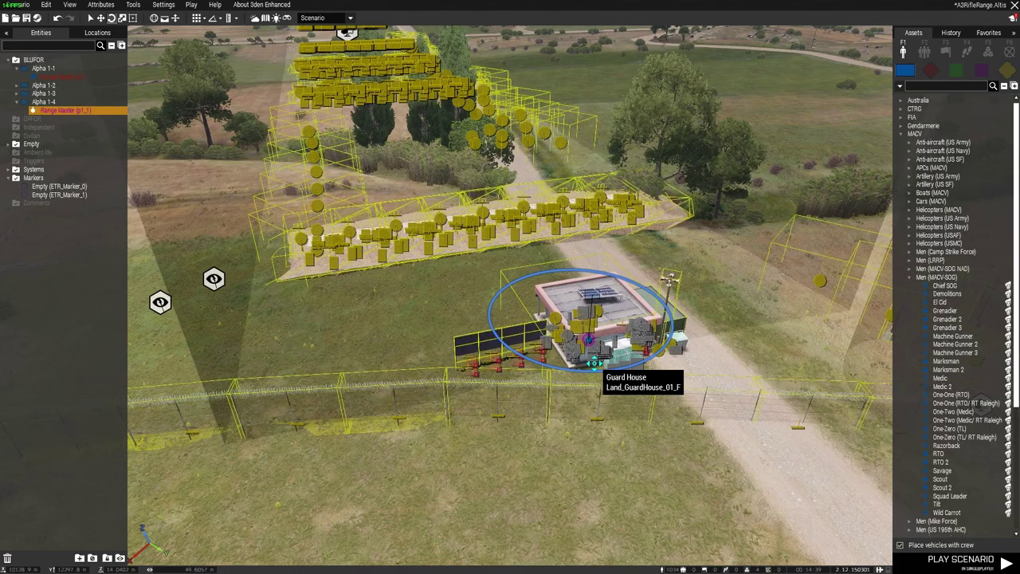
Deselect the unit and inspect the guard house area and surrounding rifle range up close
left_click(568, 456)
mouse_move(561, 463)
right_mouse_down()
mouse_move(524, 451)
mouse_move(587, 454)
mouse_move(589, 438)
mouse_move(585, 447)
mouse_move(674, 436)
mouse_move(722, 446)
mouse_move(568, 442)
mouse_move(604, 448)
mouse_move(589, 446)
right_mouse_up()
key("w")
key("w")
key("z")
key("w")
key("q")
key("w")
key("w")
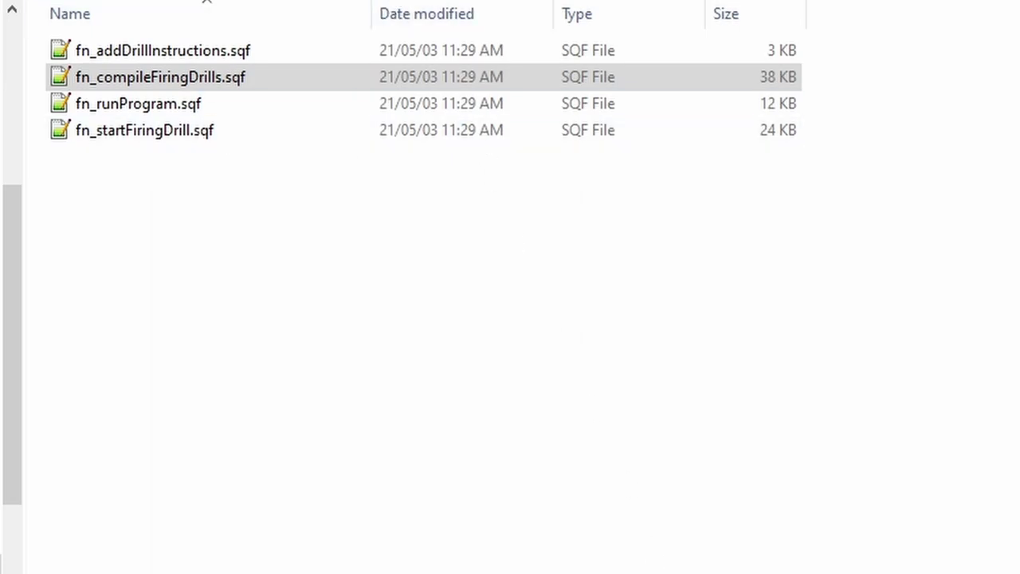
Browse the A3RifleRangeNew.Altis mission folder in File Explorer, going through RifleRange and functions into the drills folder
key("alt+Up")
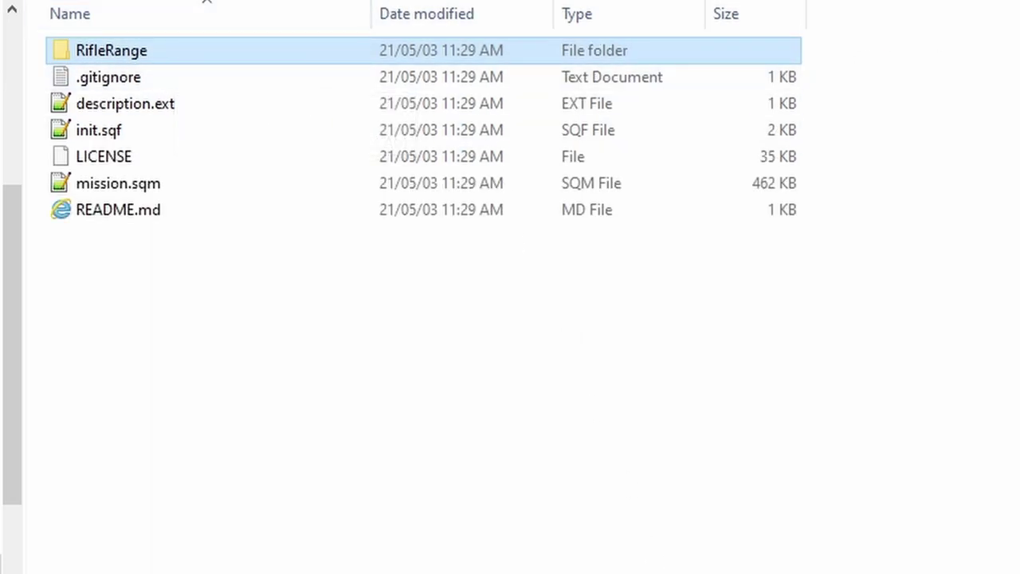
key("alt+Up")
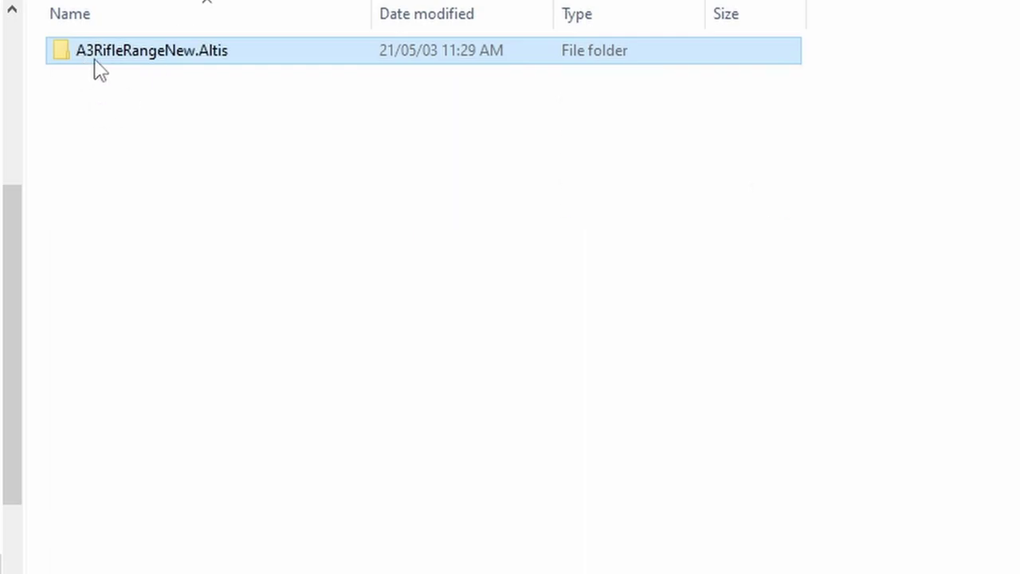
double_click(178, 58)
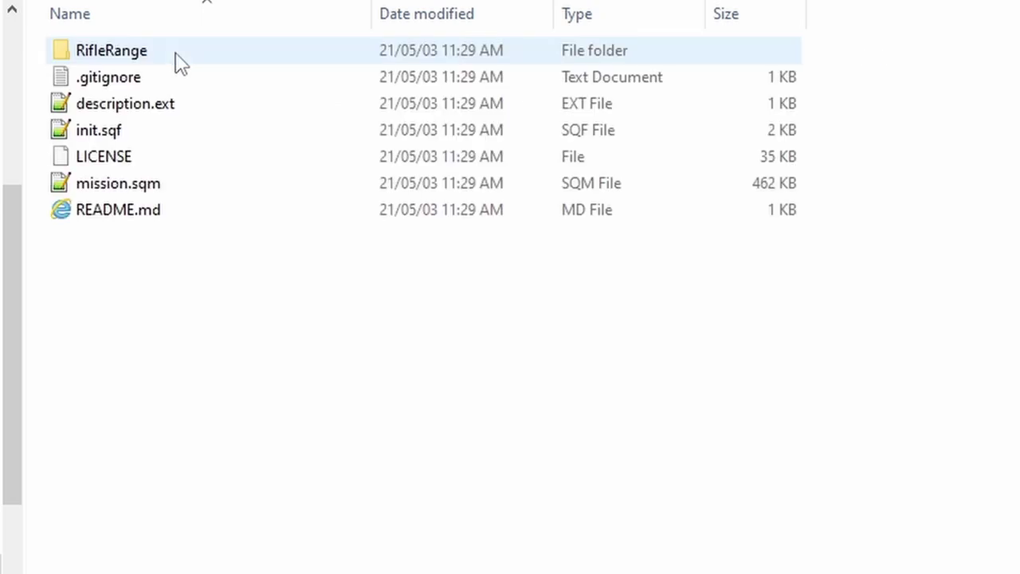
left_click(132, 61)
double_click(132, 57)
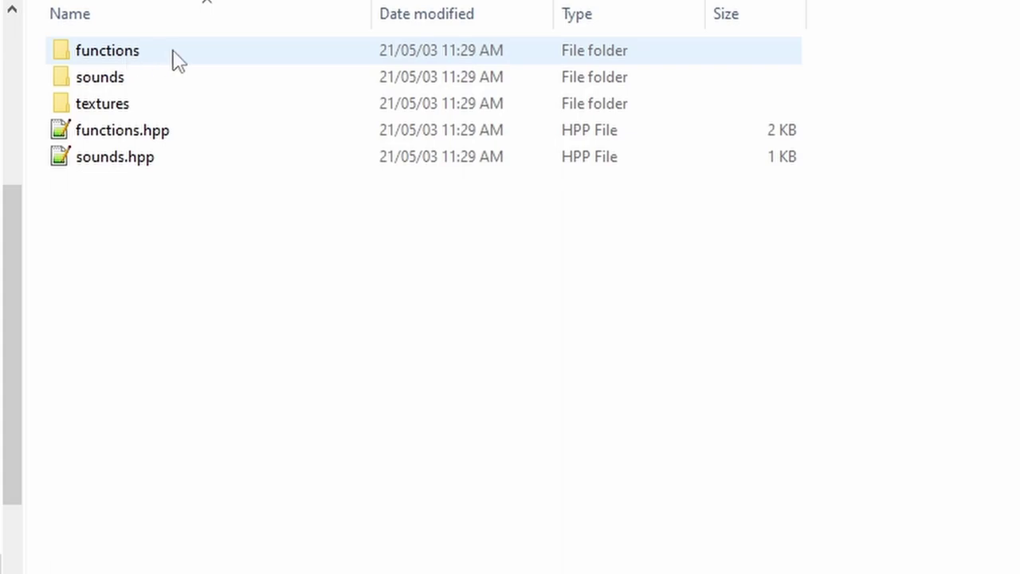
double_click(177, 57)
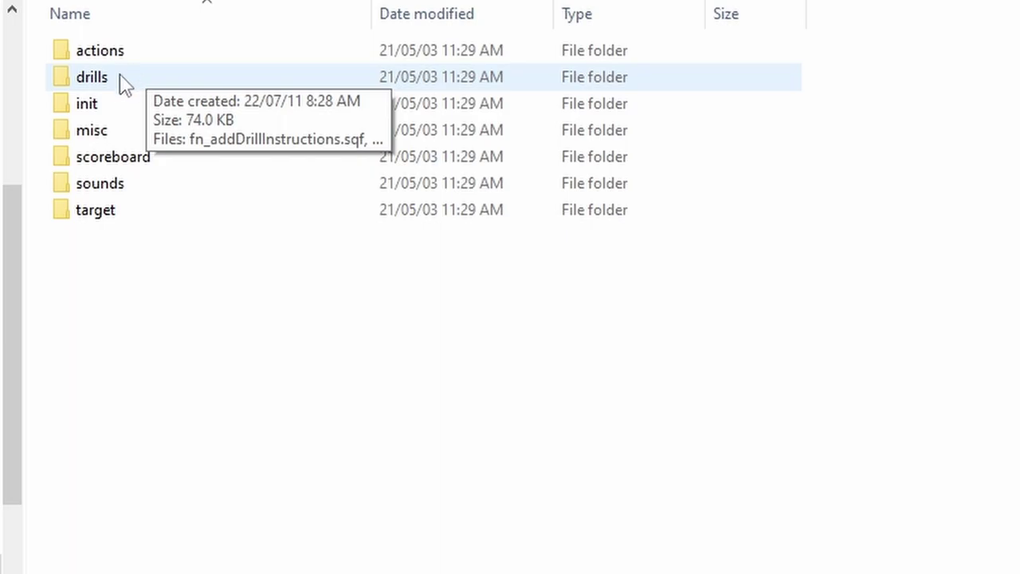
double_click(109, 83)
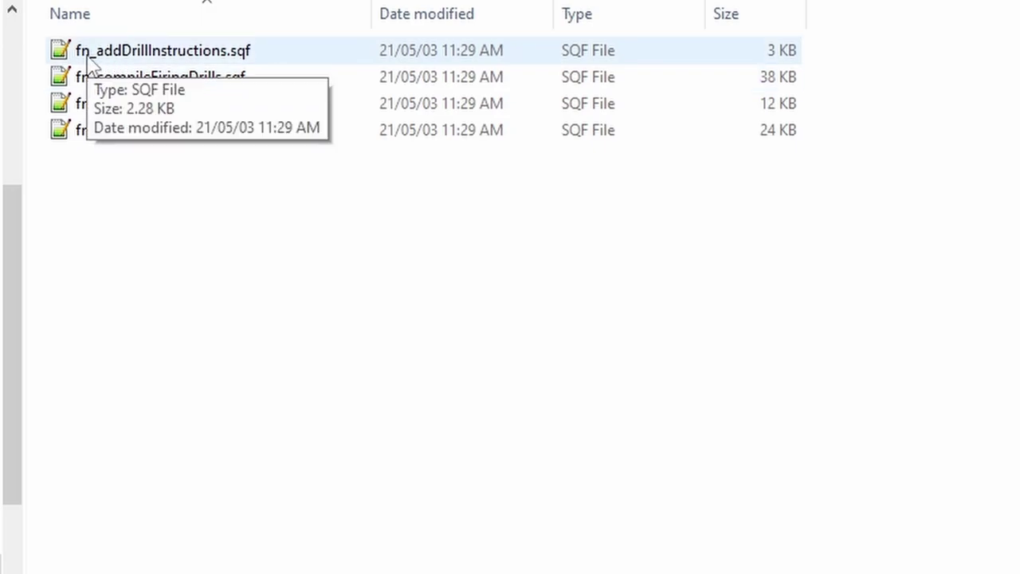
Open fn_addDrillInstructions.sqf in Notepad++ and review its parameter descriptions and the comment about collecting diary records in an array
left_click(188, 59)
double_click(188, 53)
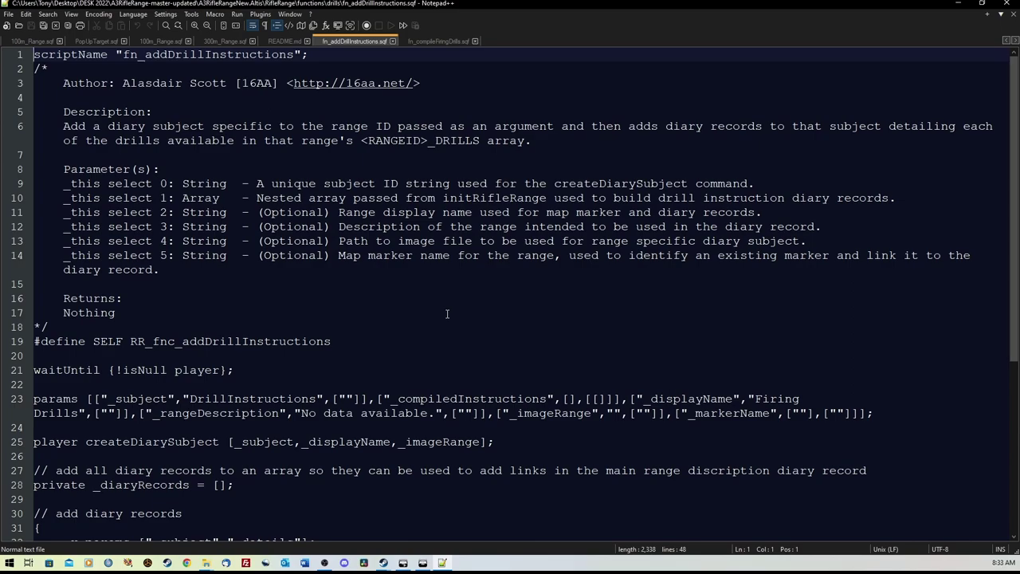
scroll(391, 323, "down", 5)
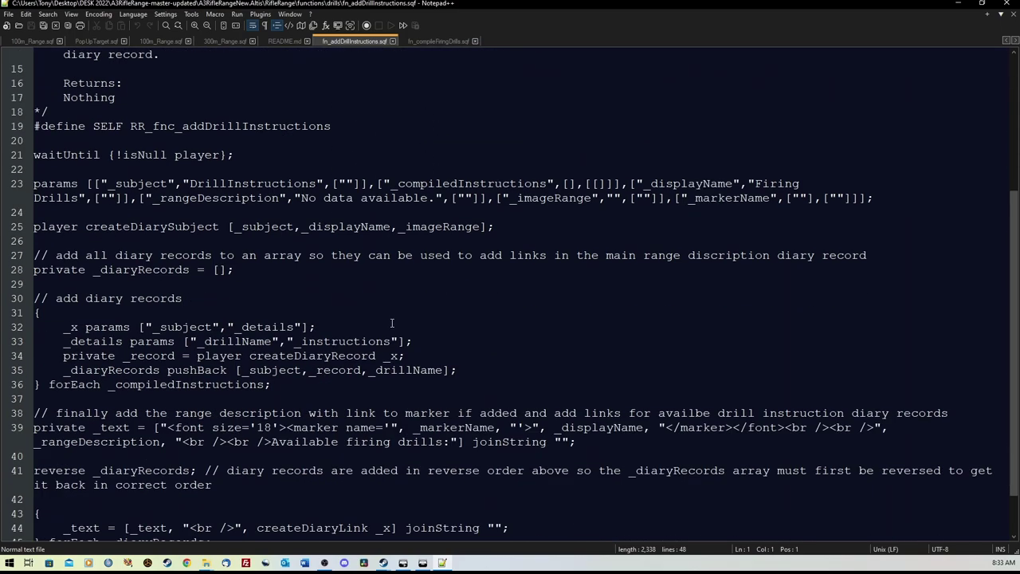
scroll(392, 323, "down", 1)
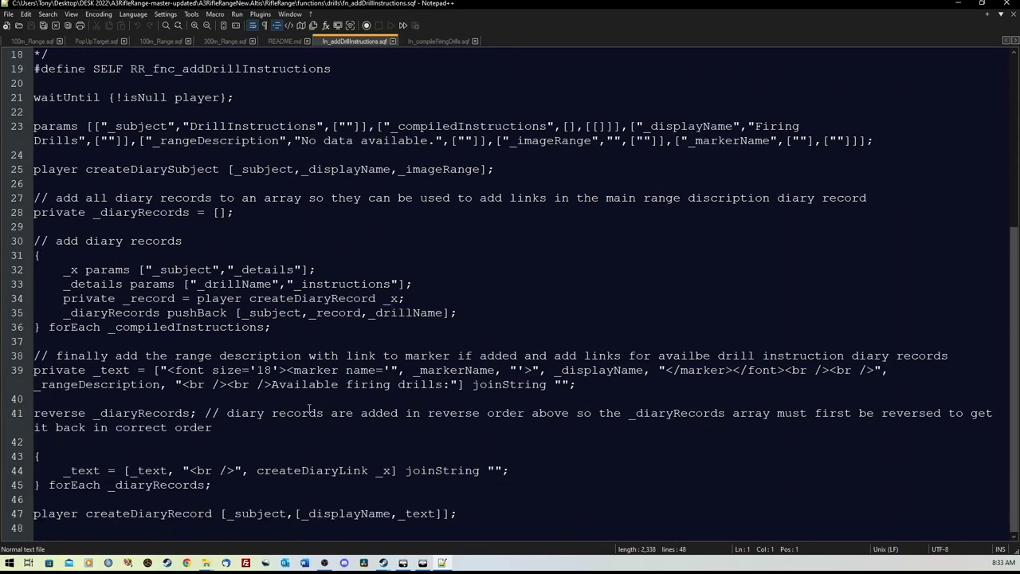
mouse_move(40, 197)
left_mouse_down()
mouse_move(57, 198)
mouse_move(49, 197)
left_mouse_up()
left_click(36, 197)
scroll(106, 215, "up", 4)
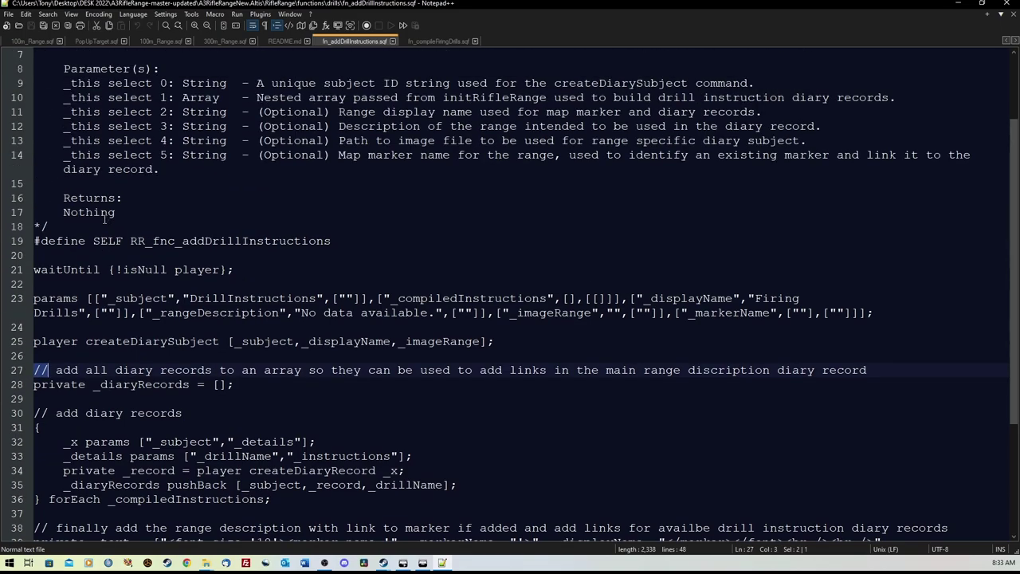
scroll(77, 251, "up", 2)
scroll(78, 248, "down", 5)
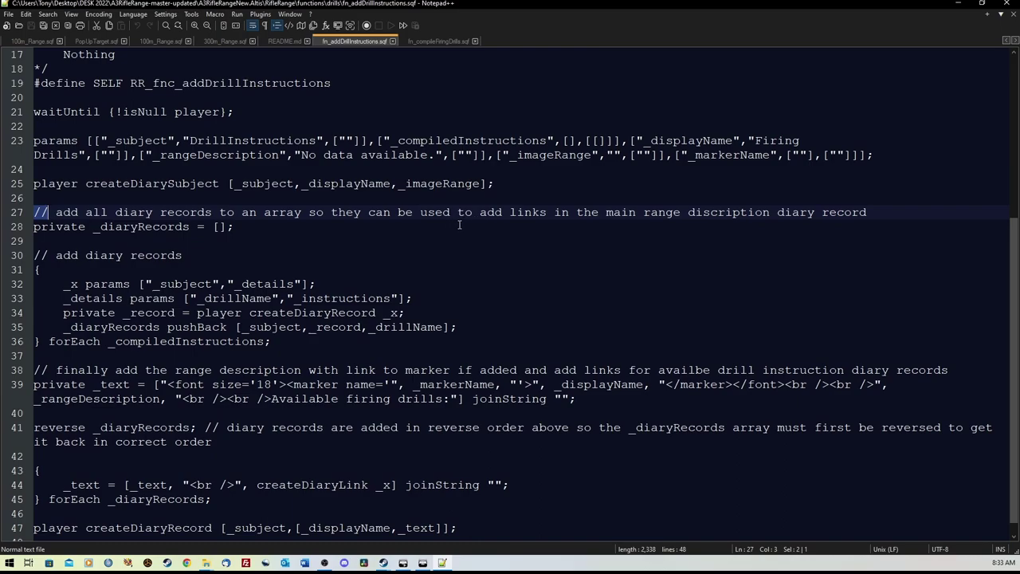
Examine the comments on adding diary records and the range description with its marker link, and close Notepad++
left_click(574, 229)
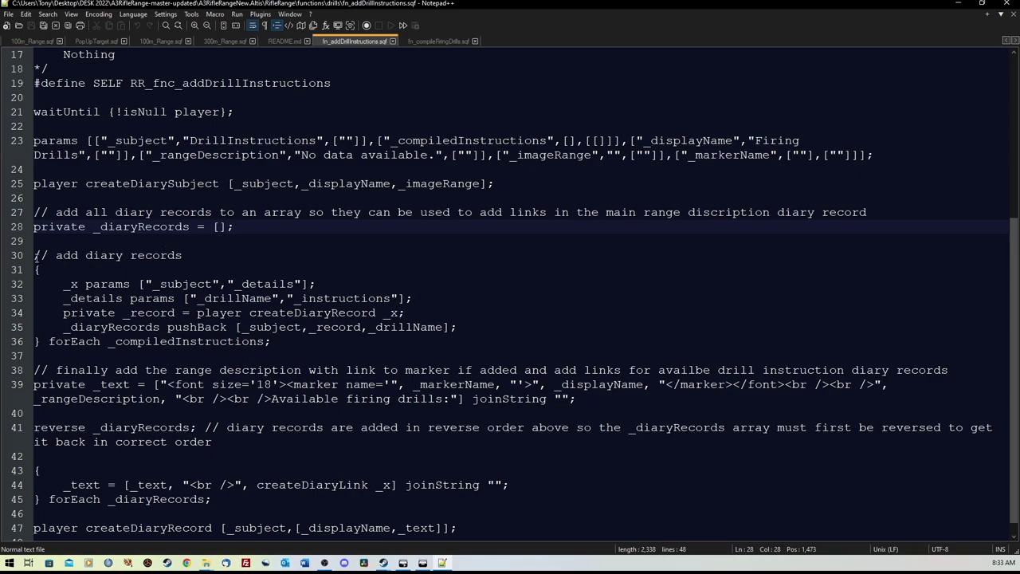
left_click_drag(35, 255, 193, 252)
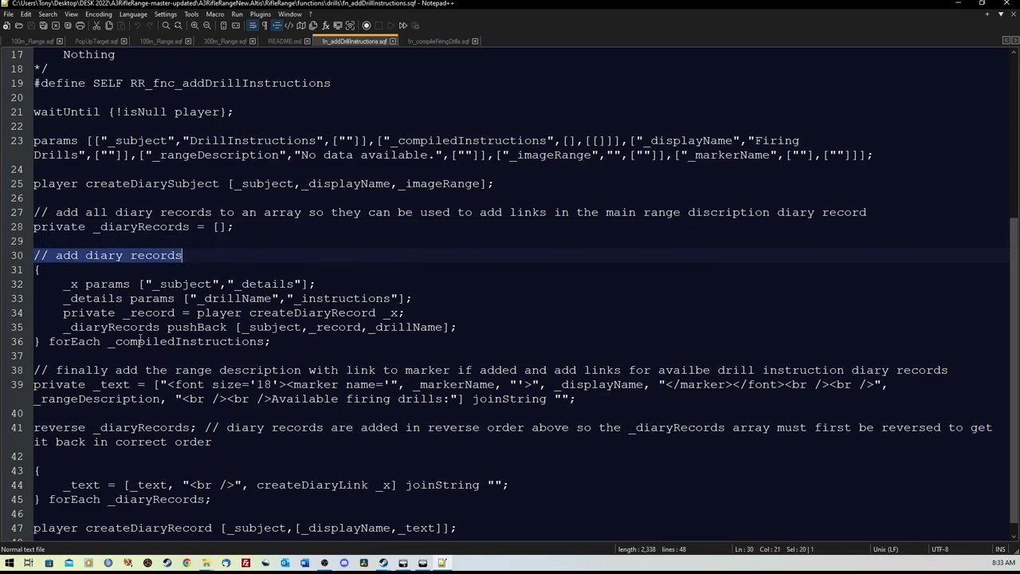
scroll(135, 345, "down", 1)
left_click_drag(34, 356, 950, 356)
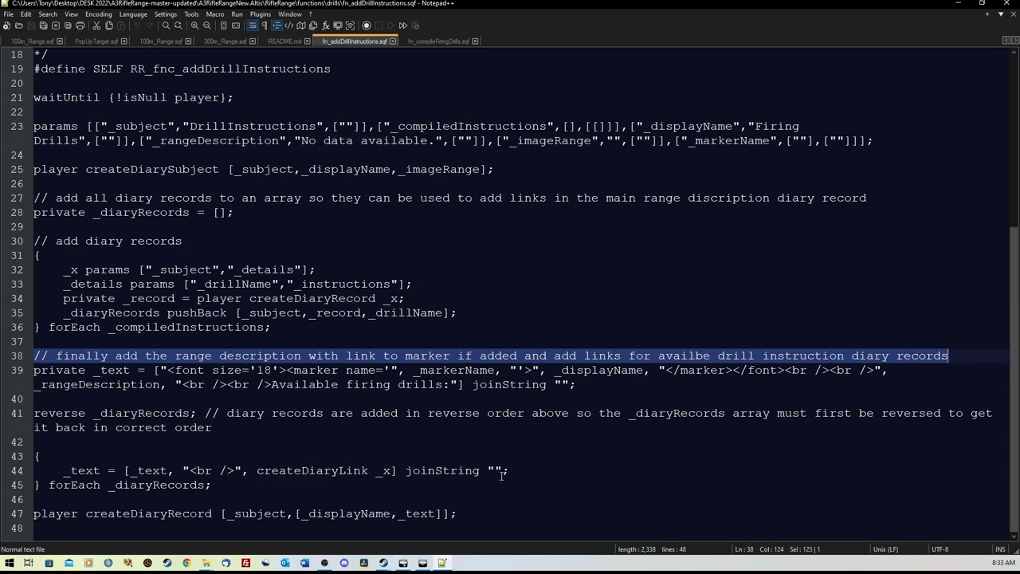
scroll(501, 473, "up", 5)
scroll(500, 473, "down", 5)
scroll(501, 474, "up", 4)
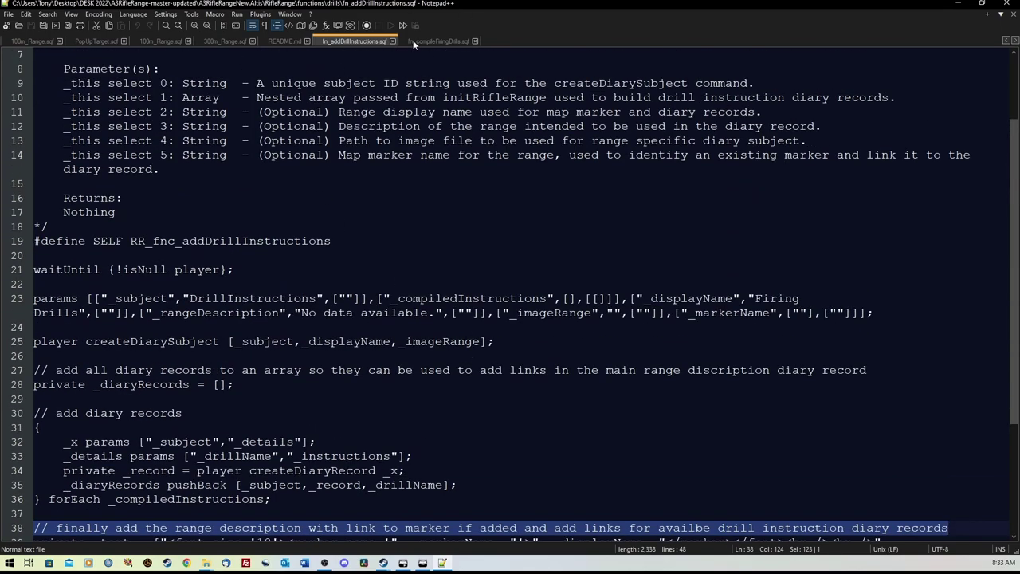
left_click(1008, 4)
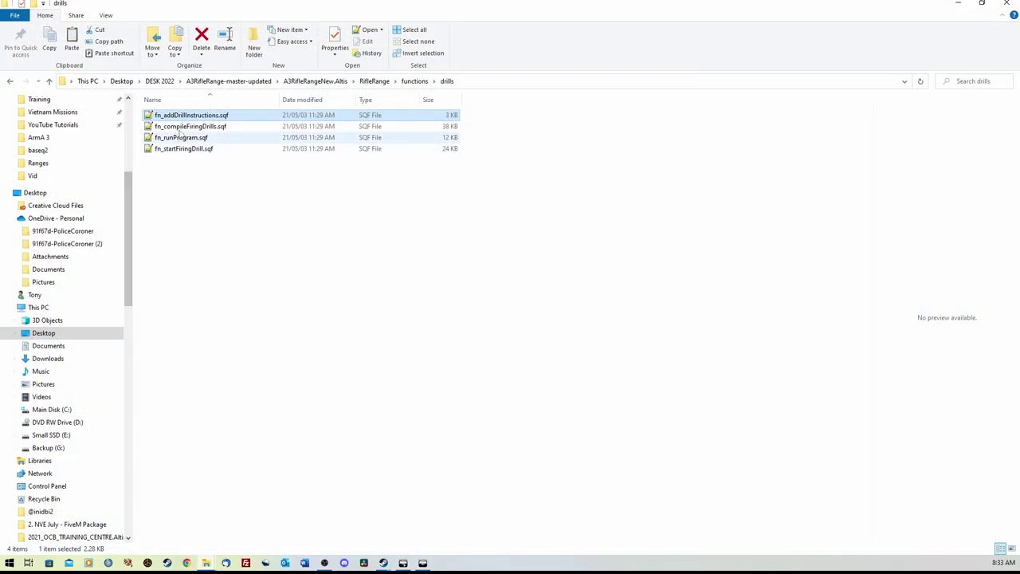
Review the ETR Default and Ironsights drill definitions in fn_compileFiringDrills.sqf, close it and return to the functions folder
double_click(181, 127)
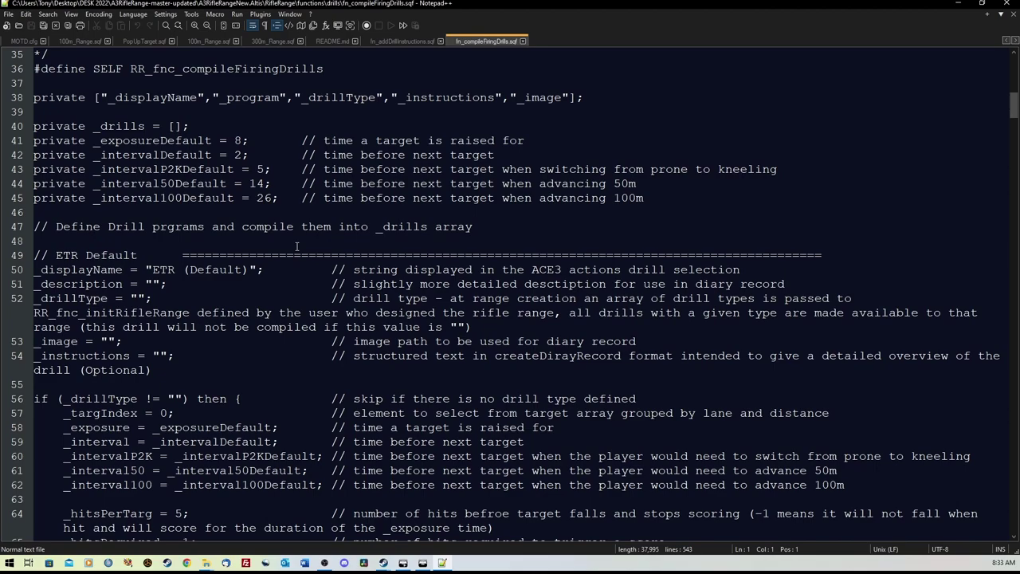
scroll(297, 247, "down", 13)
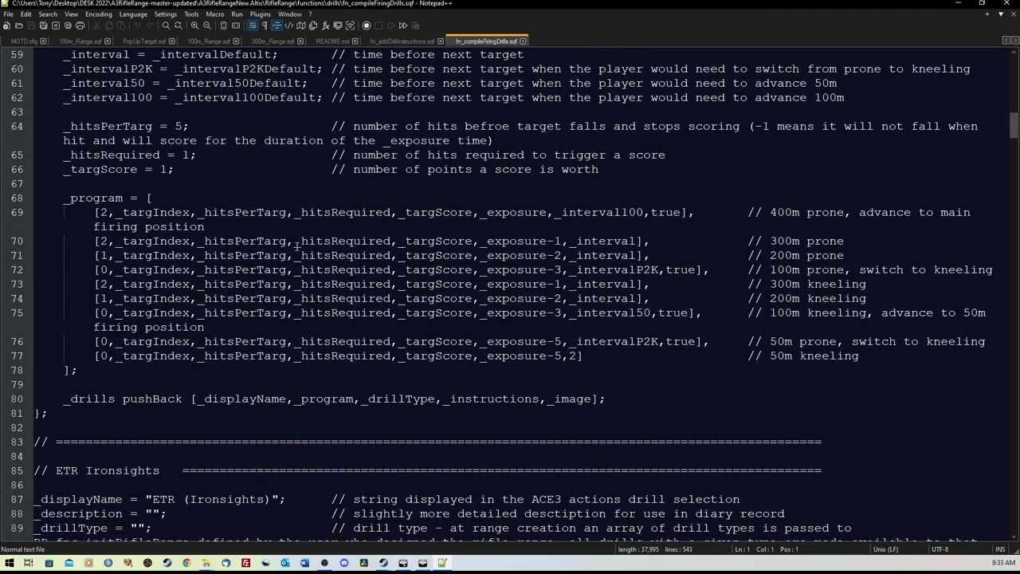
scroll(296, 247, "down", 6)
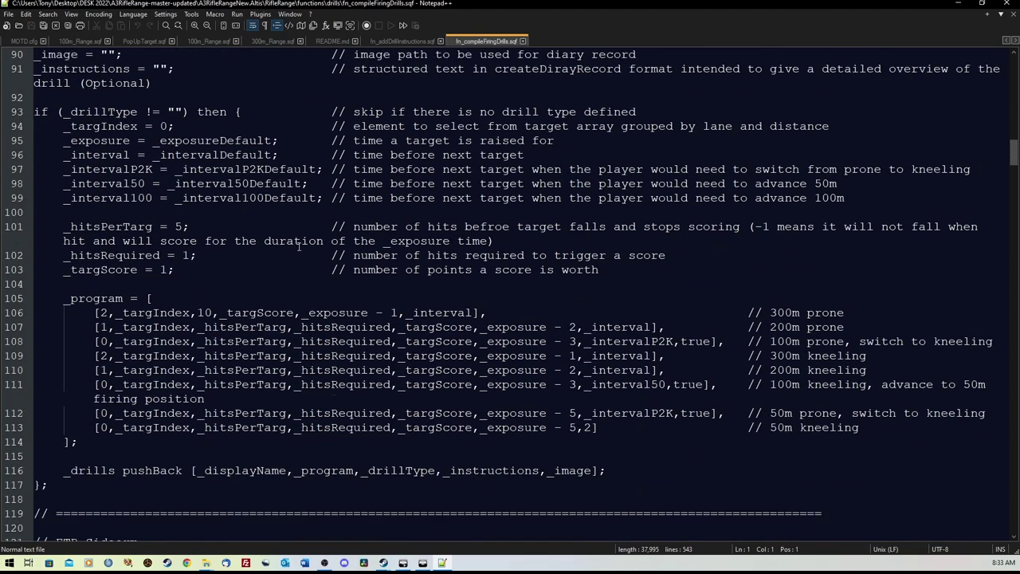
left_click(1007, 4)
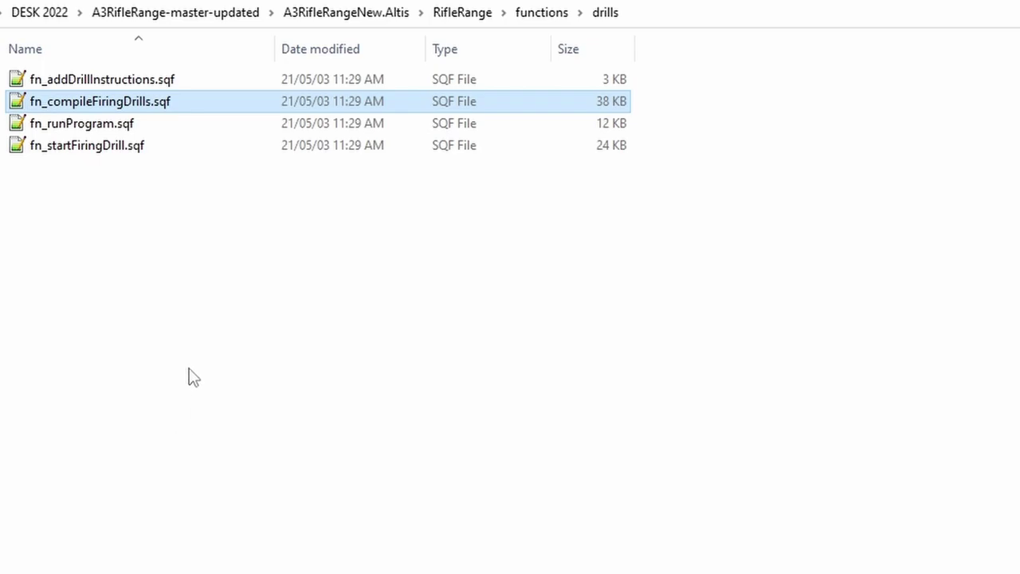
key("alt+Up")
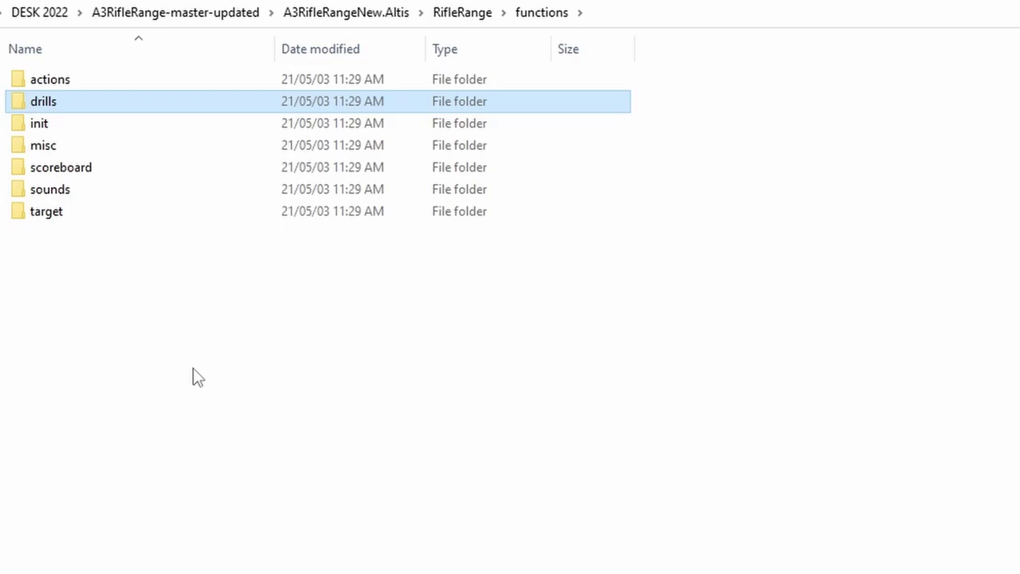
key("alt+Left")
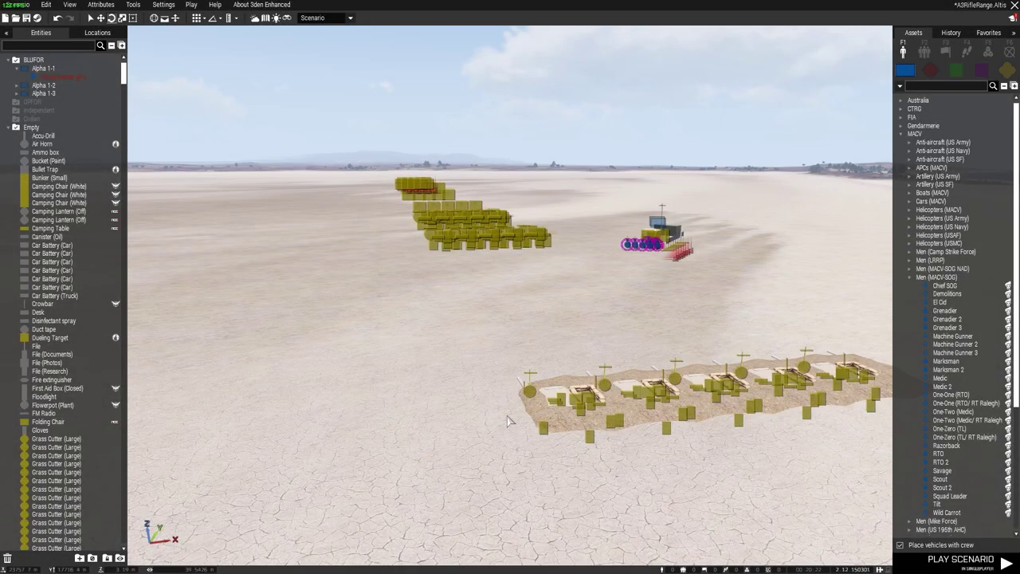
Switch to the Arma 3 Eden Editor and survey the rifle range's firing positions and target rows in the 3D view
right_click_drag(492, 439, 456, 446)
key("d")
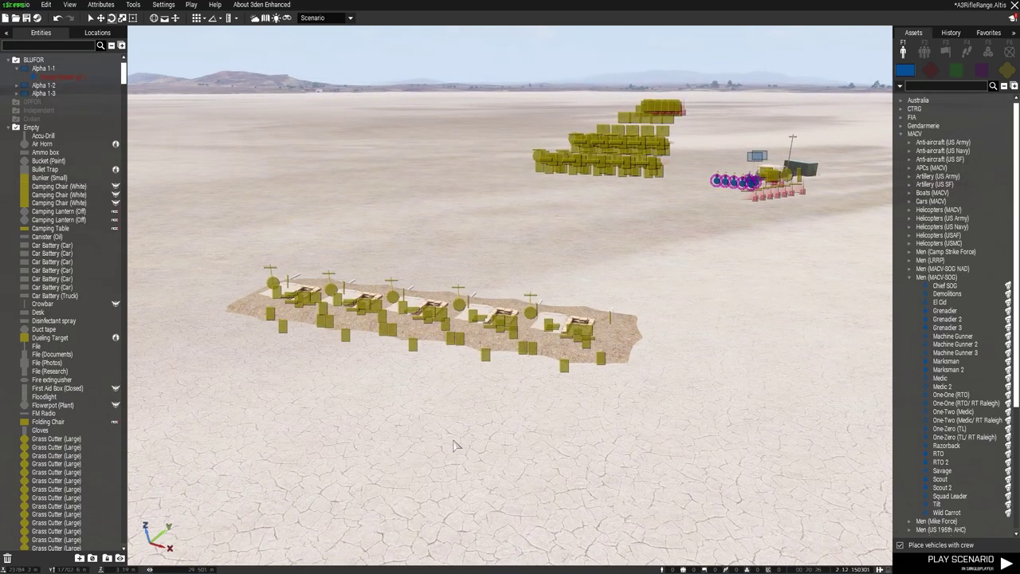
key("w")
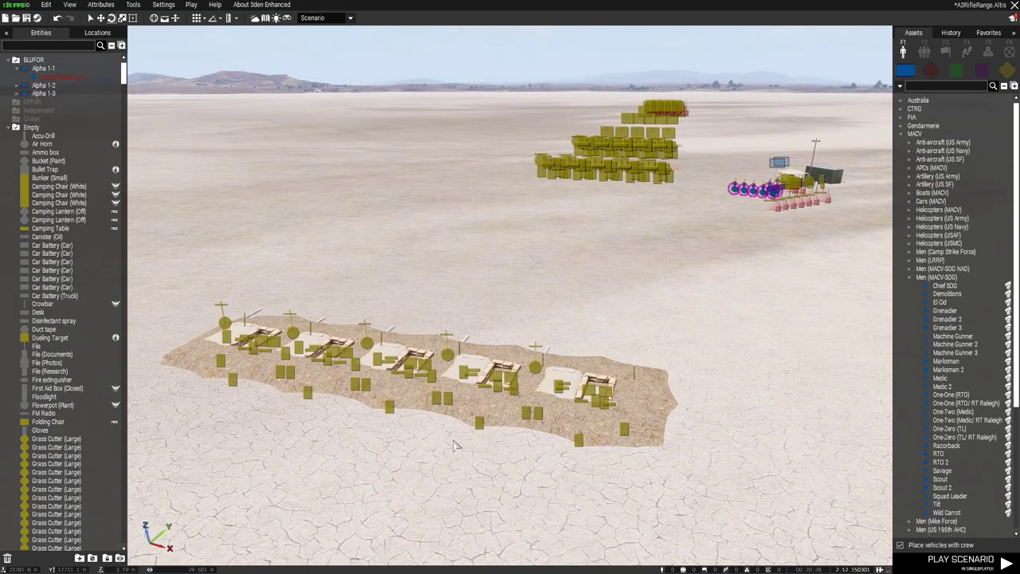
key("w")
mouse_move(453, 445)
right_mouse_down()
mouse_move(461, 439)
mouse_move(461, 457)
mouse_move(522, 439)
mouse_move(582, 441)
mouse_move(466, 434)
right_mouse_up()
key("w")
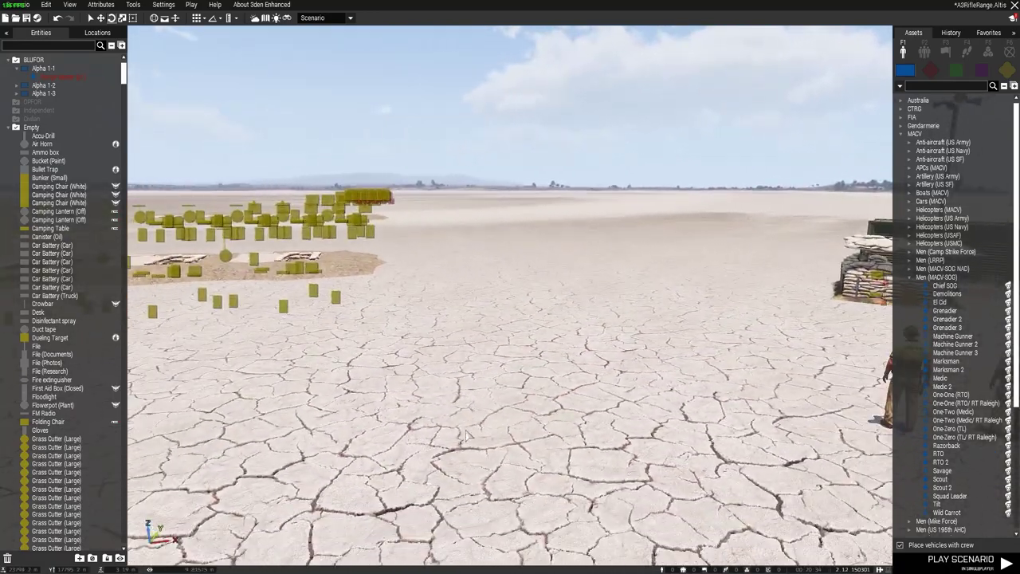
Examine the rifle range's layout and location at the AAC airfield on the Altis map
key("m")
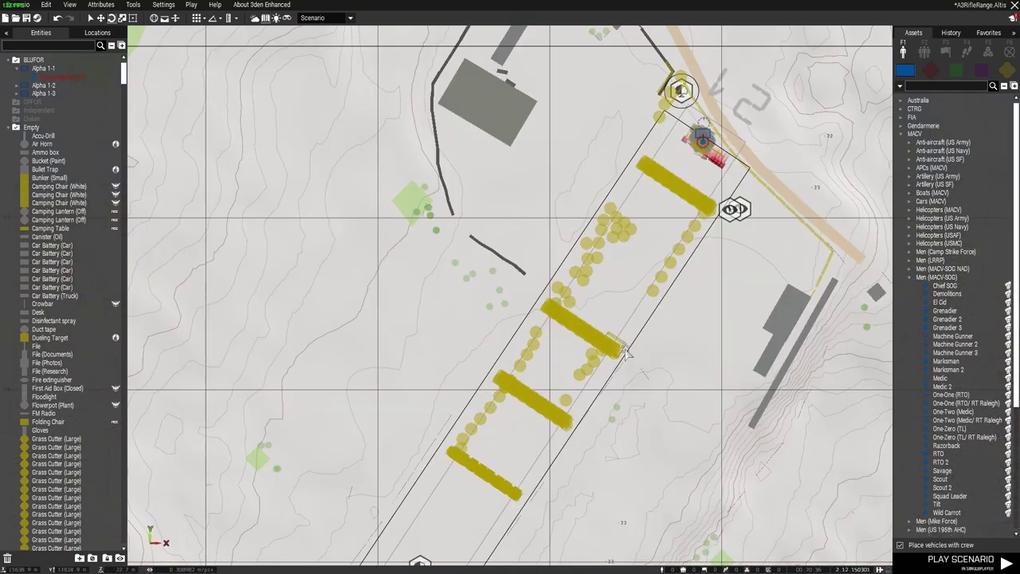
scroll(625, 354, "down", 10)
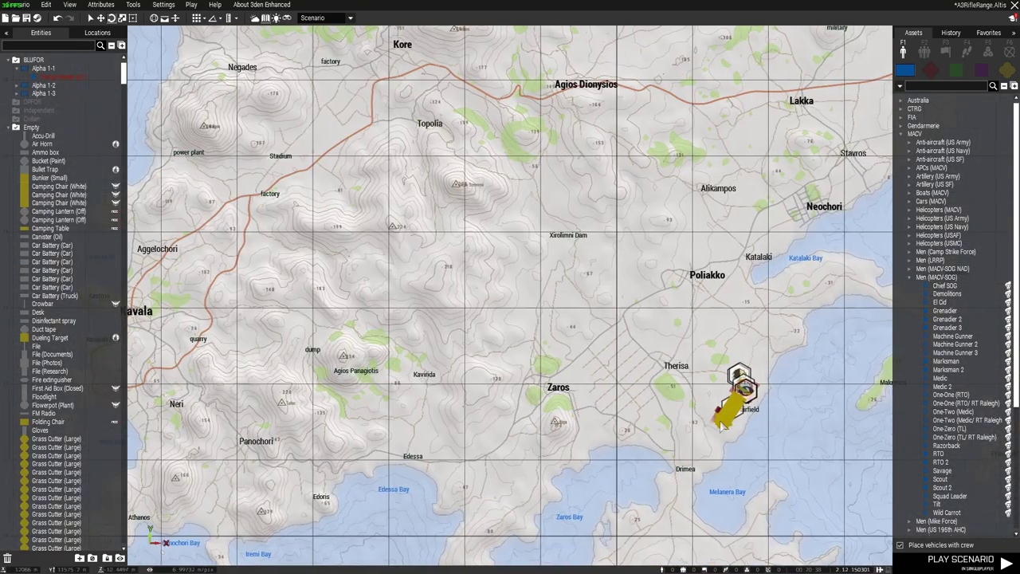
scroll(721, 427, "up", 10)
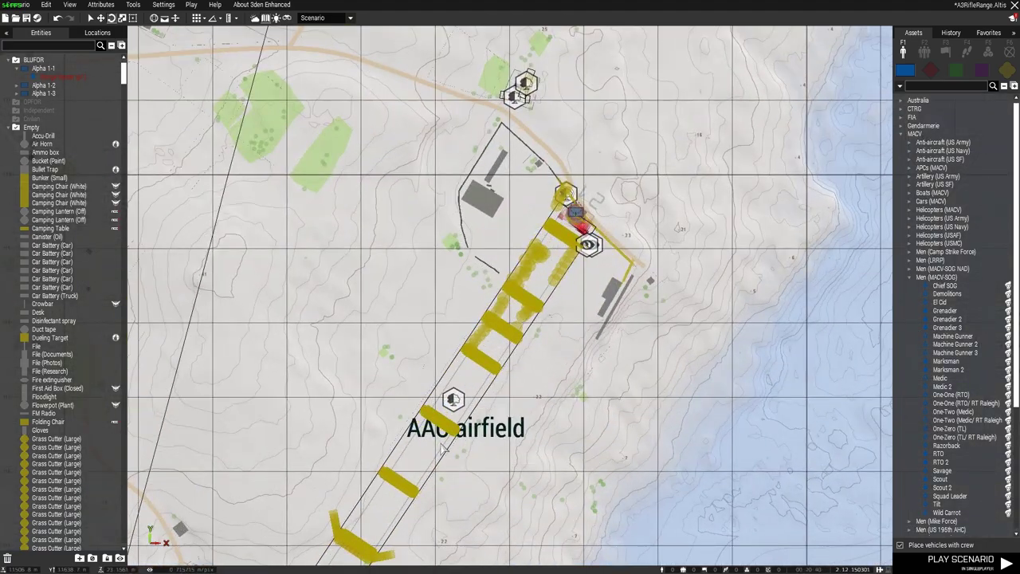
Locate the rifle range on the Almyra salt flat on the Altis map, starting from the AAC airfield range
scroll(443, 443, "down", 4)
scroll(458, 443, "up", 8)
scroll(488, 431, "down", 6)
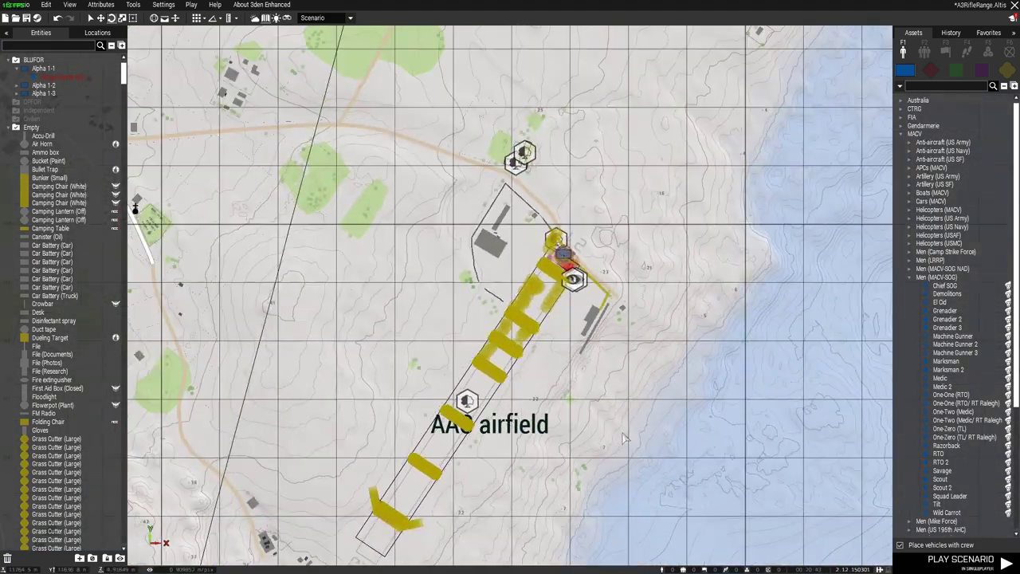
scroll(669, 429, "down", 8)
right_click_drag(785, 163, 438, 371)
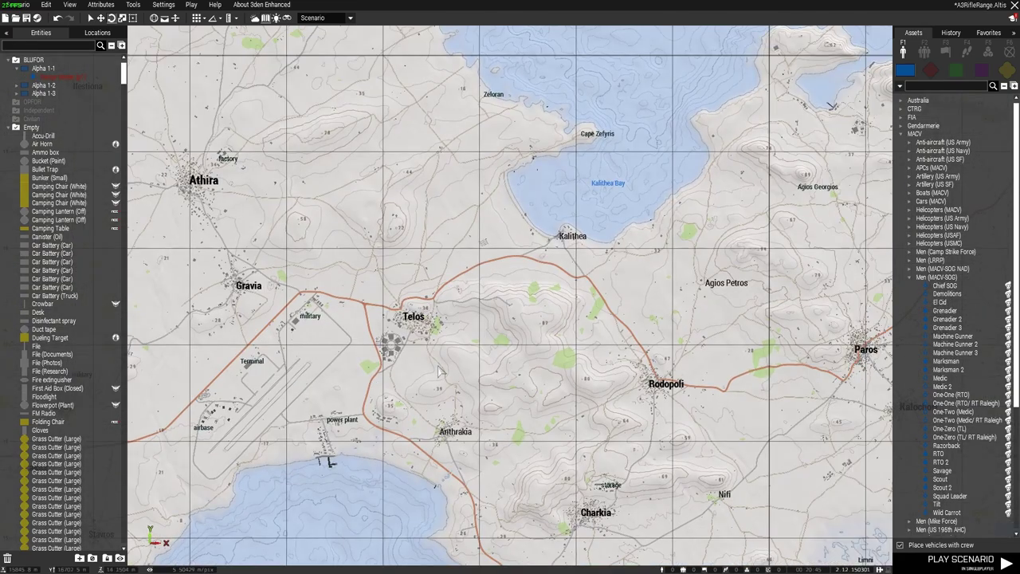
scroll(608, 335, "down", 3)
right_click_drag(699, 314, 316, 361)
scroll(549, 361, "up", 10)
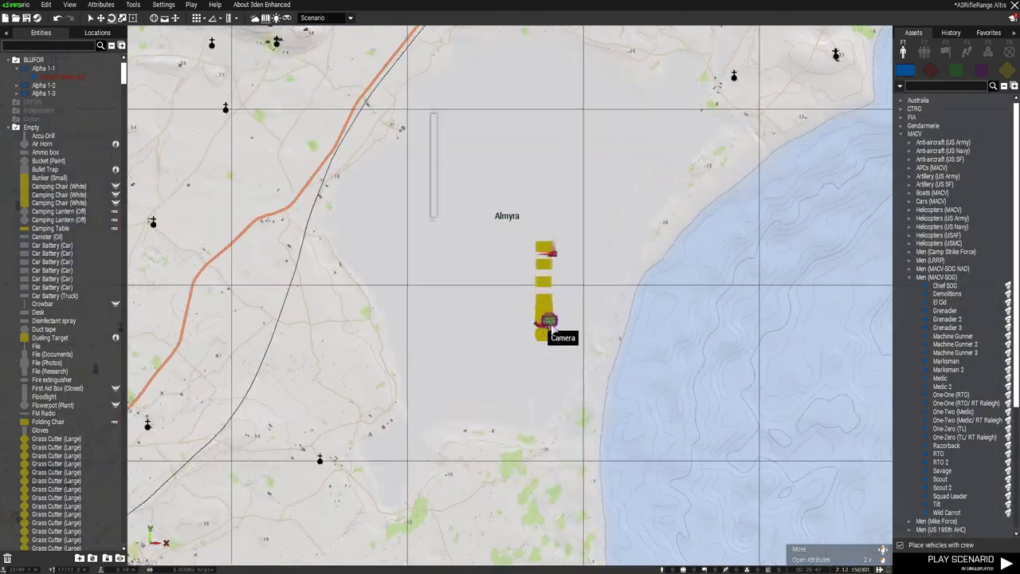
Select the empty marker ETR_Marker_1 beside the bunker area of the Almyra range on the map
scroll(544, 357, "up", 3)
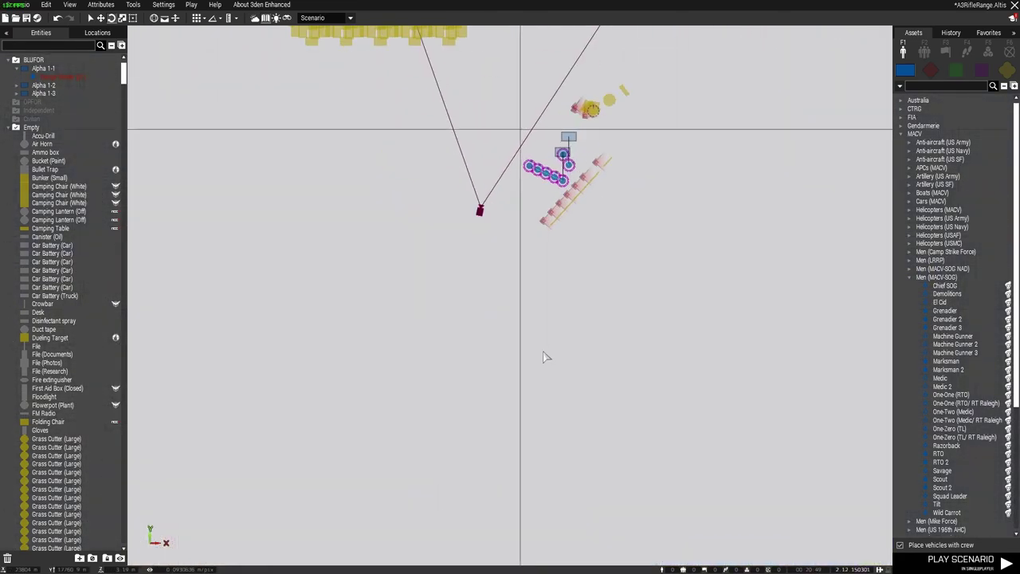
scroll(546, 349, "up", 6)
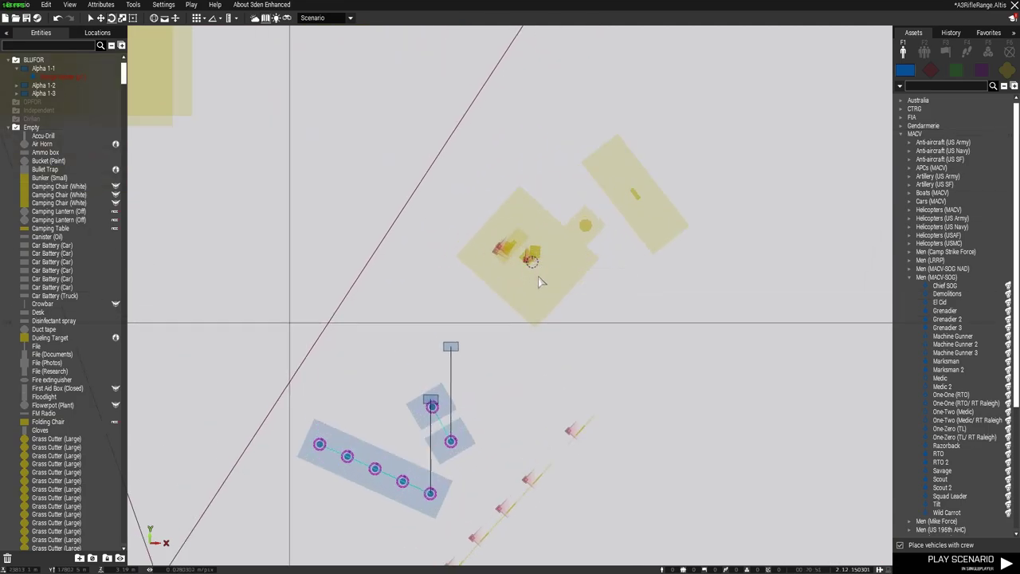
scroll(537, 283, "up", 3)
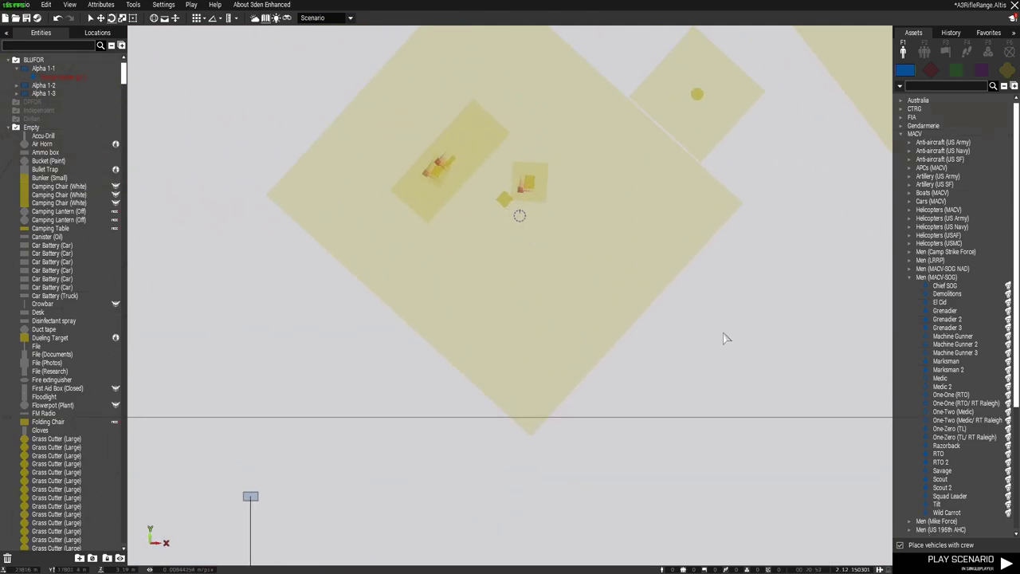
right_click_drag(723, 331, 693, 422)
scroll(486, 367, "up", 2)
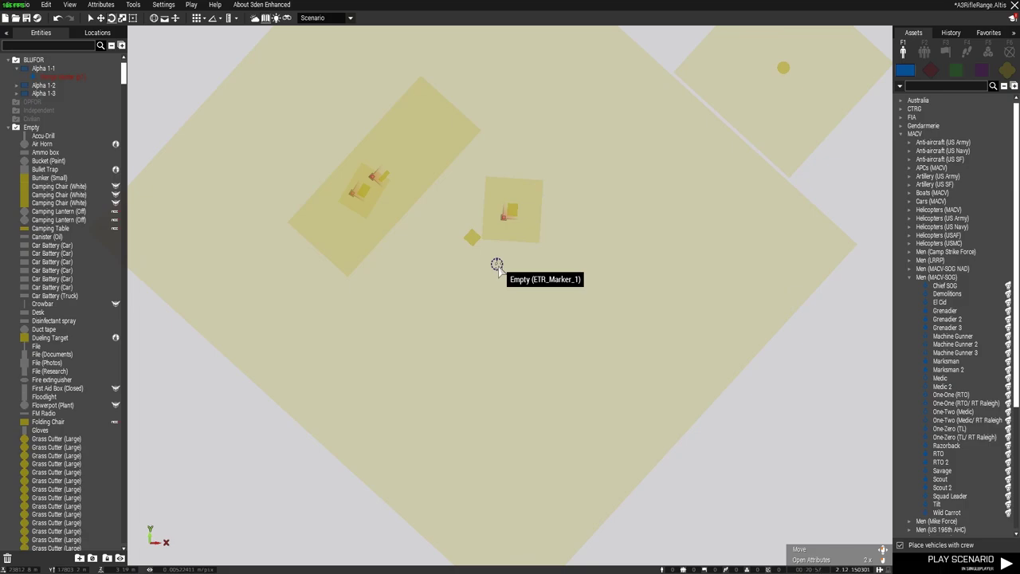
left_click(496, 264)
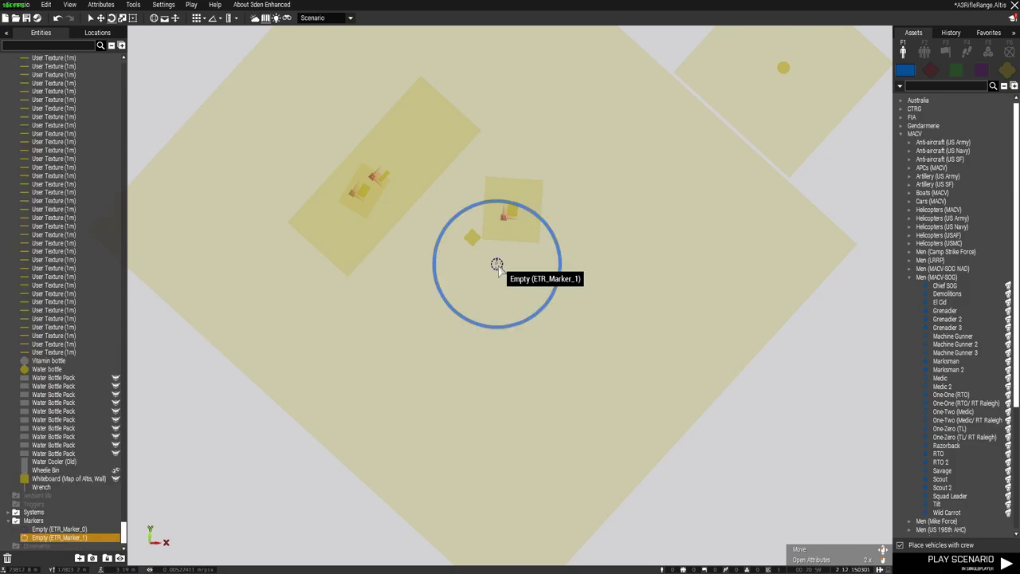
Examine the map layout of the Almyra range around the marker, including the player units, firing line and target rows
scroll(752, 422, "down", 2)
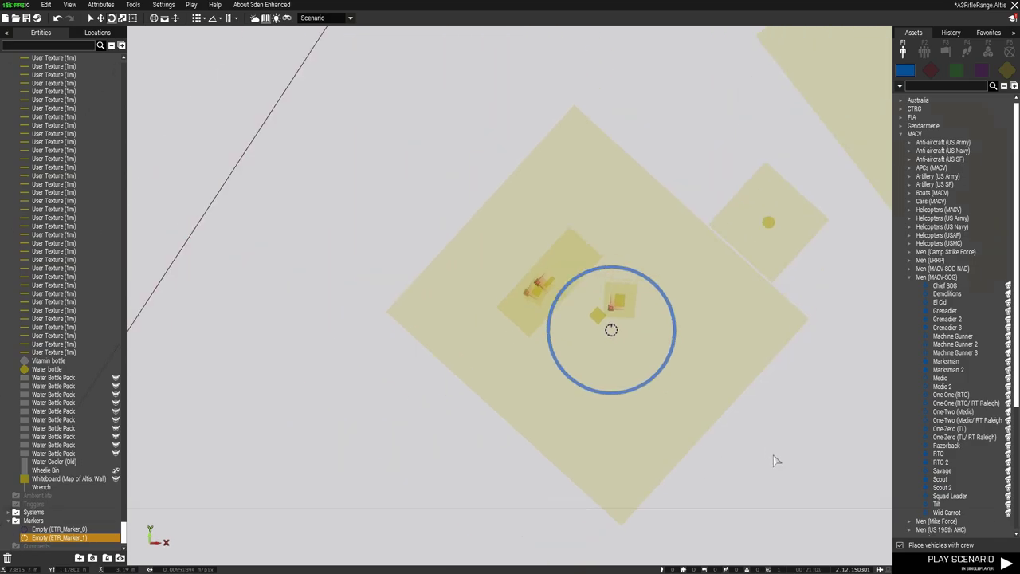
scroll(776, 460, "down", 2)
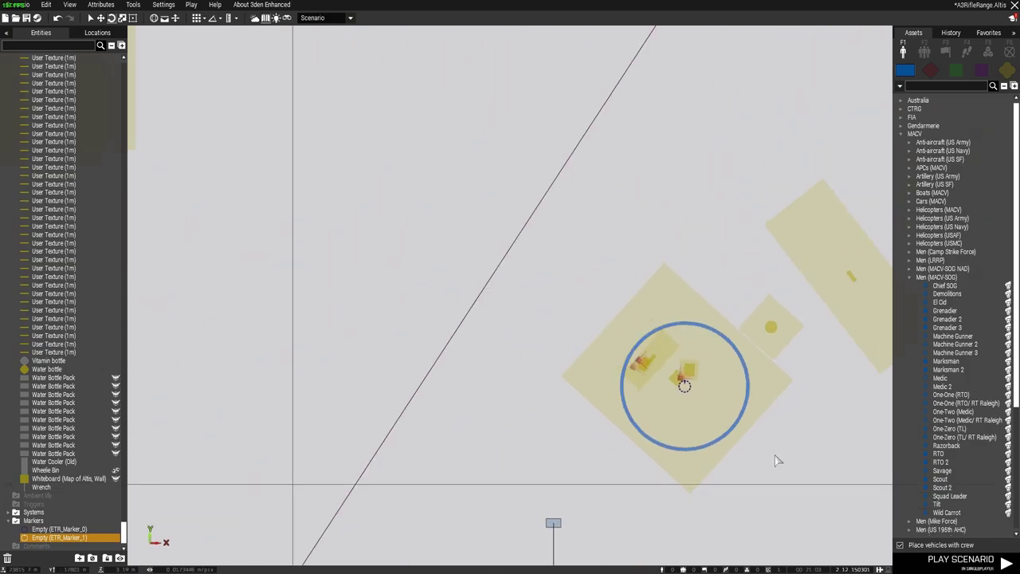
right_click_drag(790, 500, 712, 353)
scroll(713, 356, "down", 2)
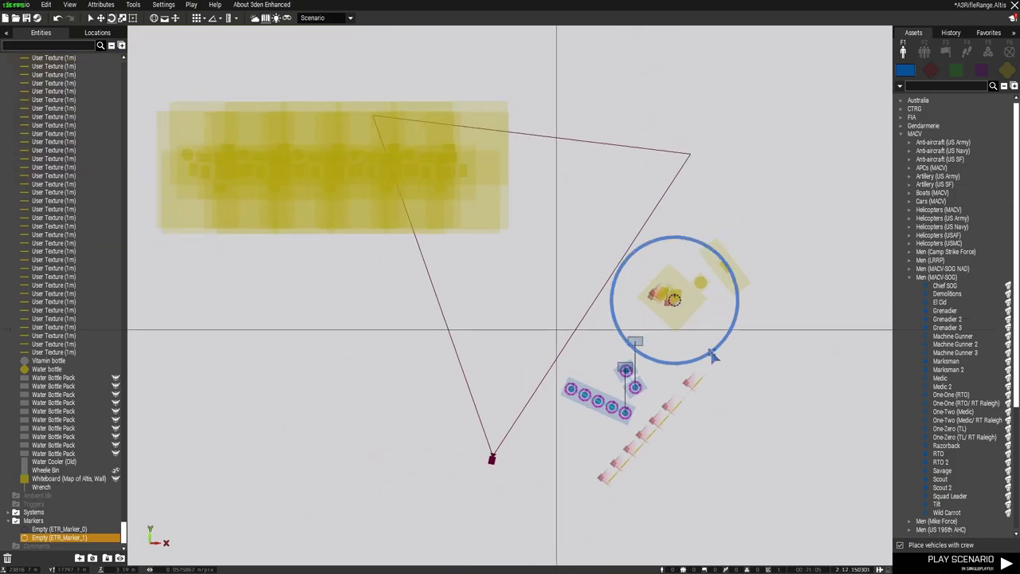
scroll(739, 442, "down", 4)
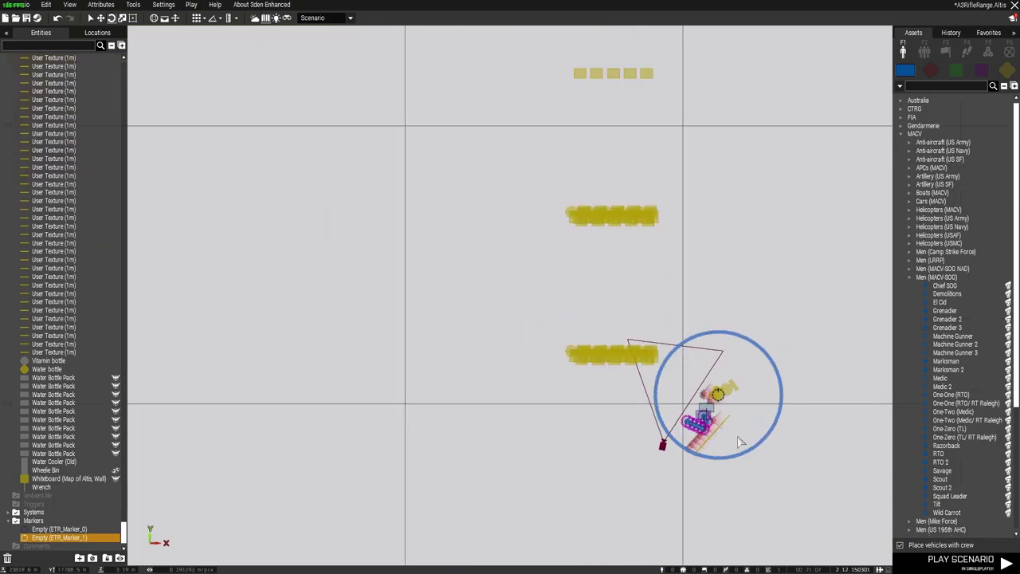
right_click_drag(744, 454, 674, 428)
scroll(660, 360, "up", 2)
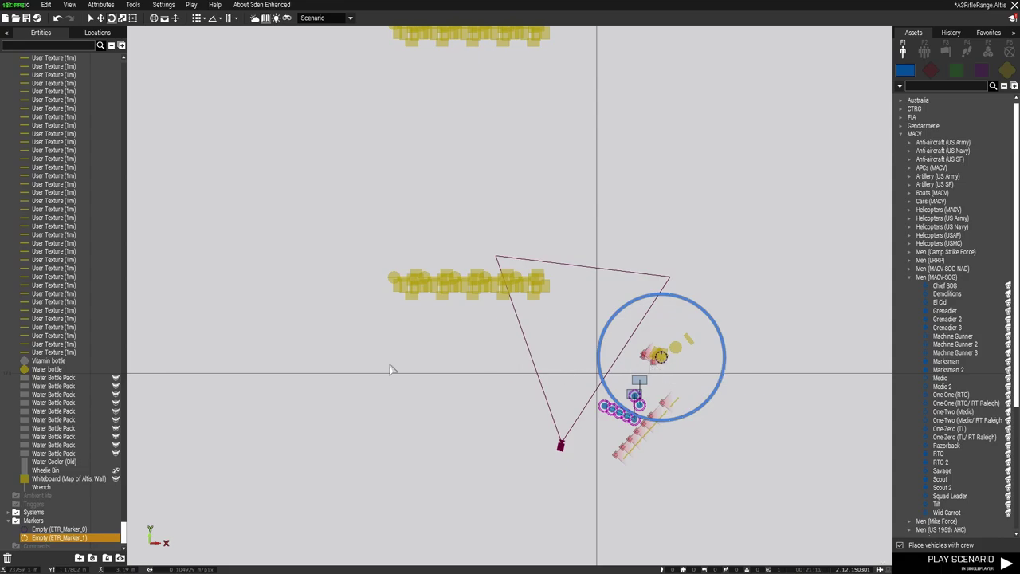
scroll(390, 369, "down", 6)
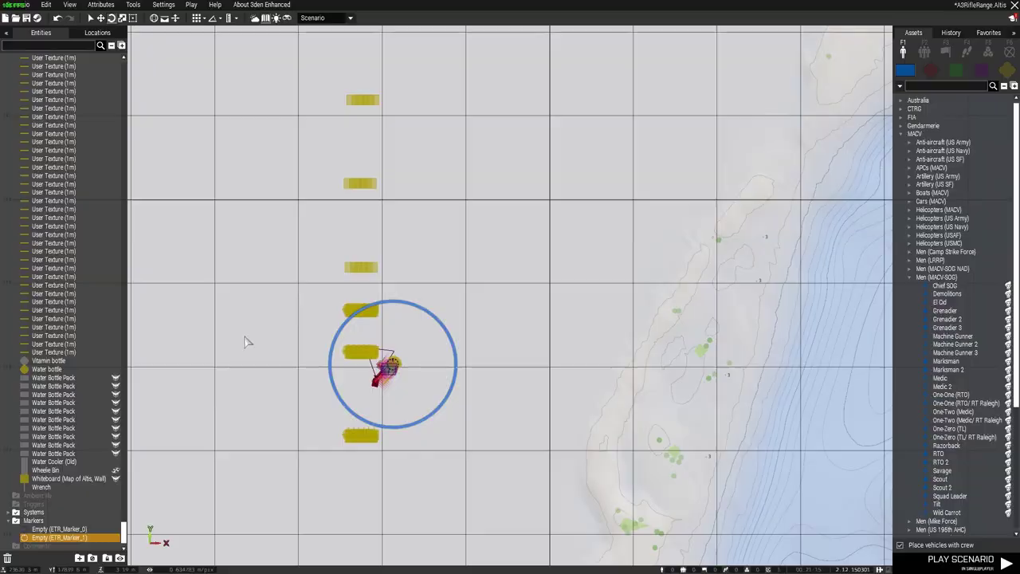
Switch from the map to the 3D view and inspect the pop-up targets and target rows down the Almyra range
key("m")
right_click_drag(478, 398, 222, 424)
key("w")
key("w")
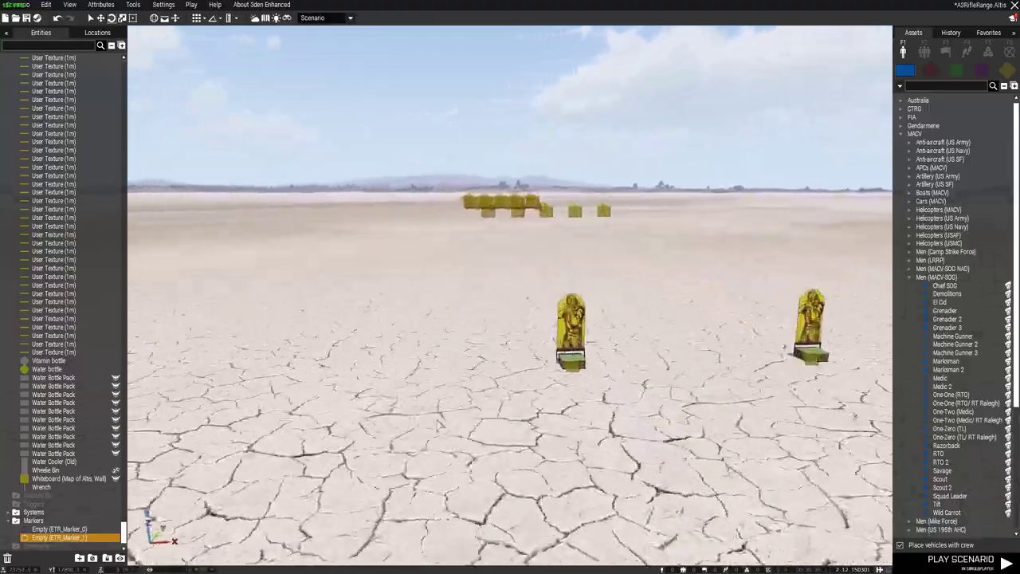
right_click_drag(437, 425, 467, 427)
key("d")
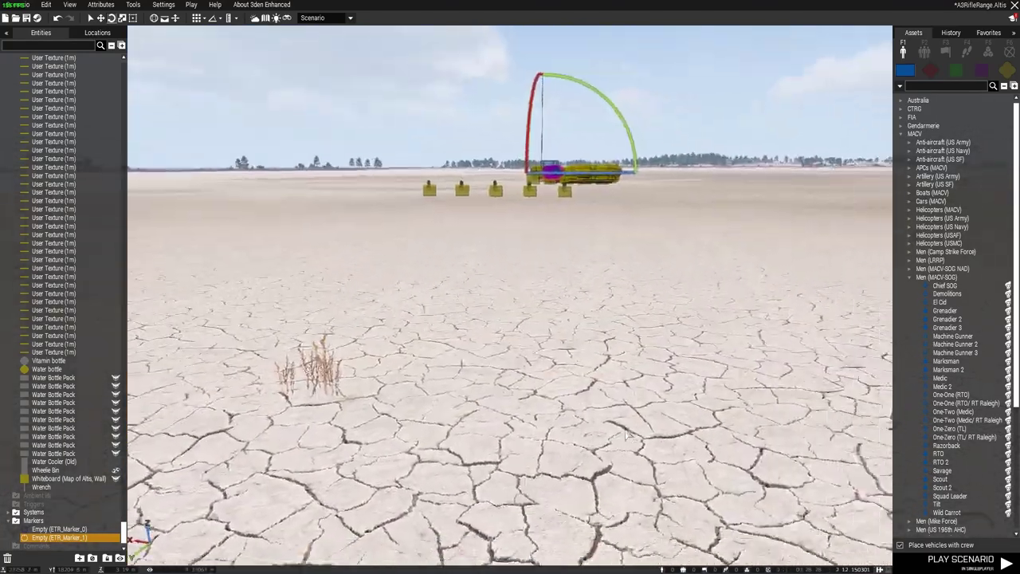
Survey the sandbagged firing positions and their lane markers on the raised berm in the 3D view
right_click_drag(558, 430, 488, 427)
key("w")
key("space")
key("space")
key("s")
key("w")
key("w")
key("d")
key("a")
key("a")
key("w")
key("d")
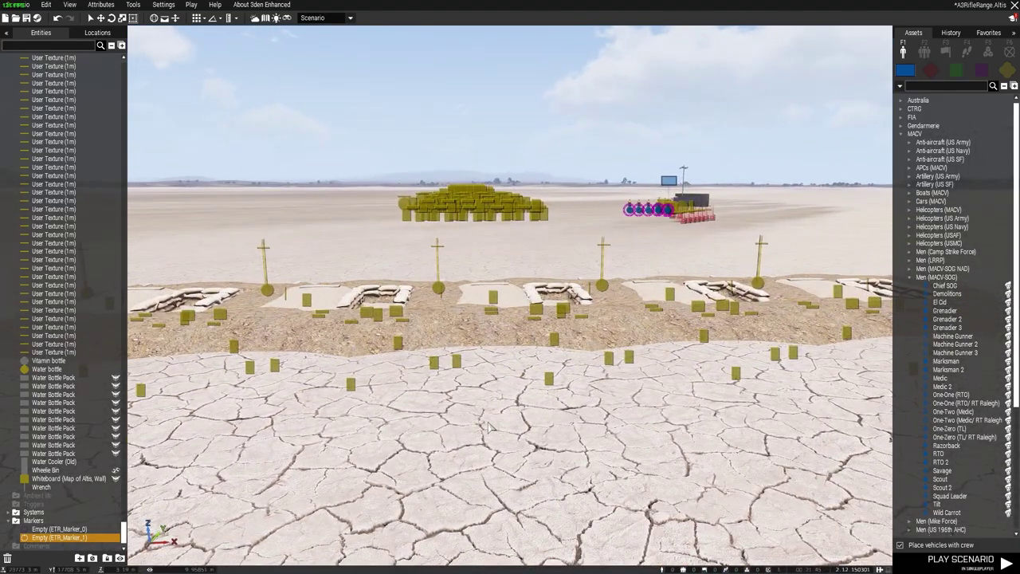
key("s")
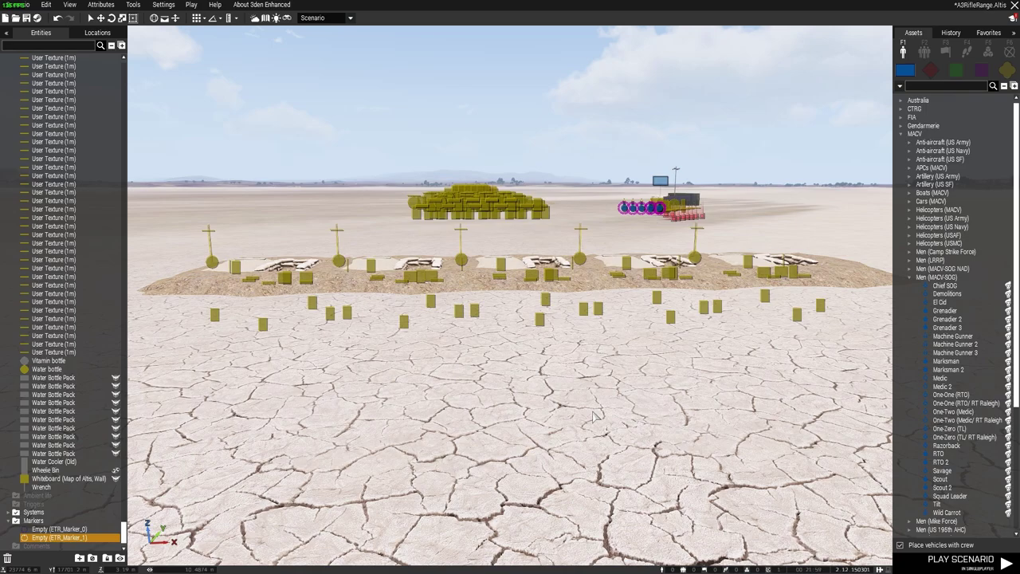
key("a")
mouse_move(592, 416)
right_mouse_down()
mouse_move(617, 416)
mouse_move(603, 416)
right_mouse_up()
key("a")
key("d")
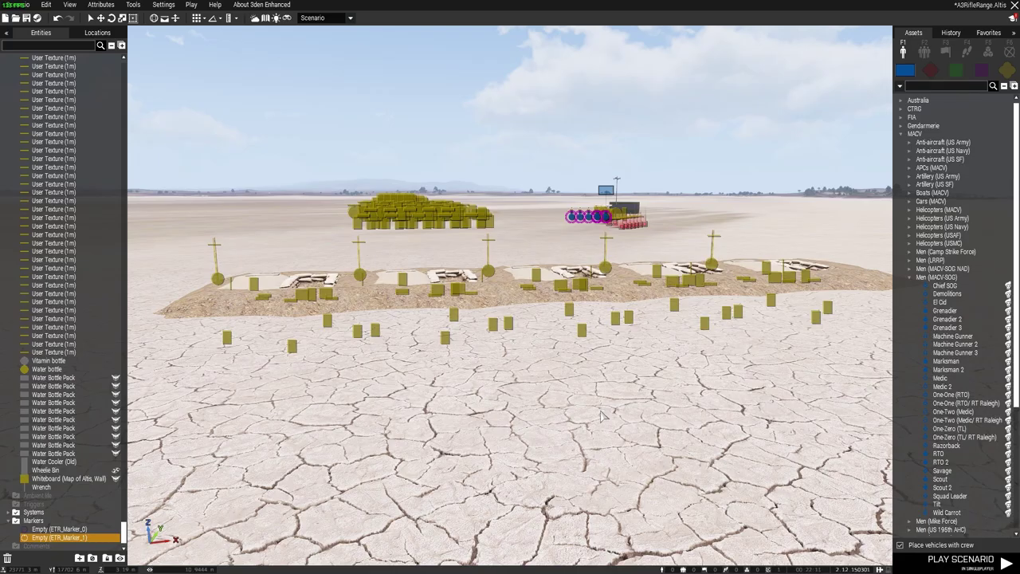
Examine the player units, sandbag bunker and display board beside the firing line in the 3D view
key("a")
key("w")
right_click_drag(601, 415, 580, 417)
key("d")
key("w")
key("z")
key("s")
key("q")
key("a")
key("w")
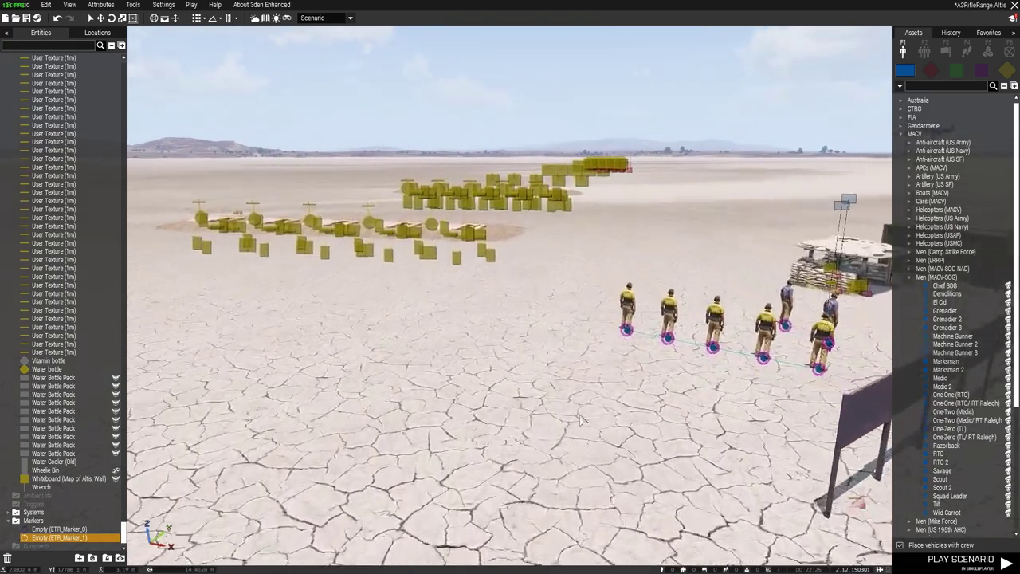